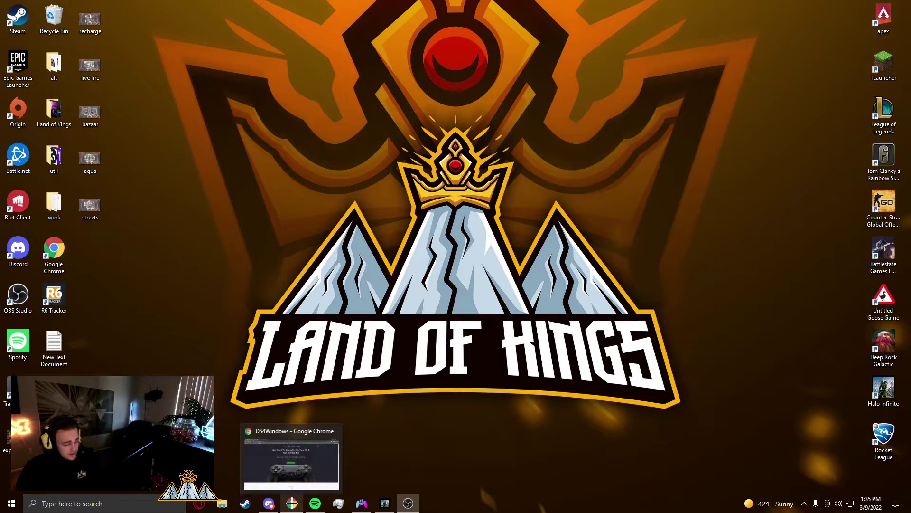
# - Show GitHub's DS4Windows Releases page and highlight the Version 3.0.18 heading and the DS4Windows_3.0.18_x64.zip asset
pyautogui.click(291, 502)
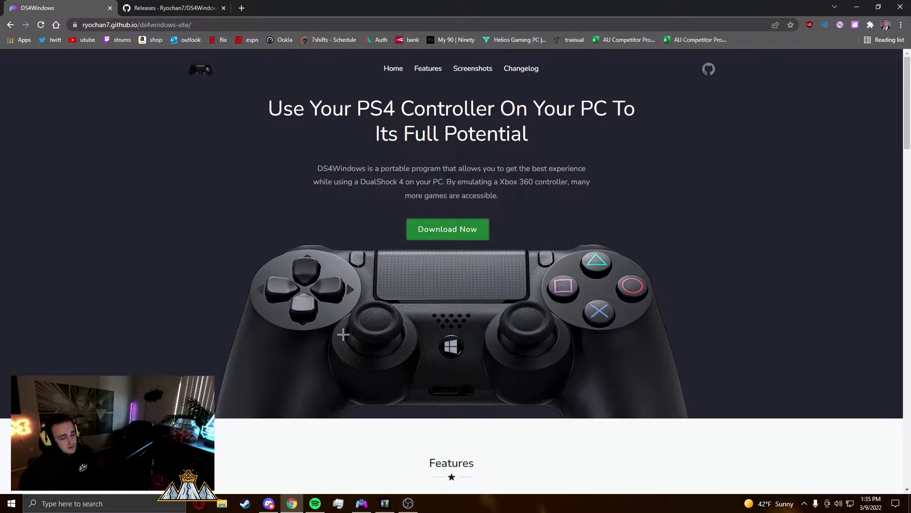
pyautogui.click(177, 6)
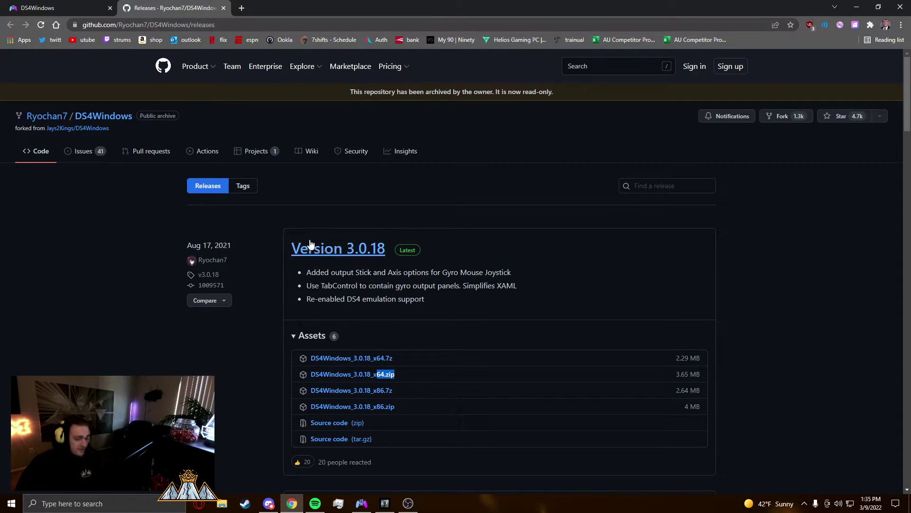
pyautogui.moveTo(288, 246); pyautogui.dragTo(390, 248)
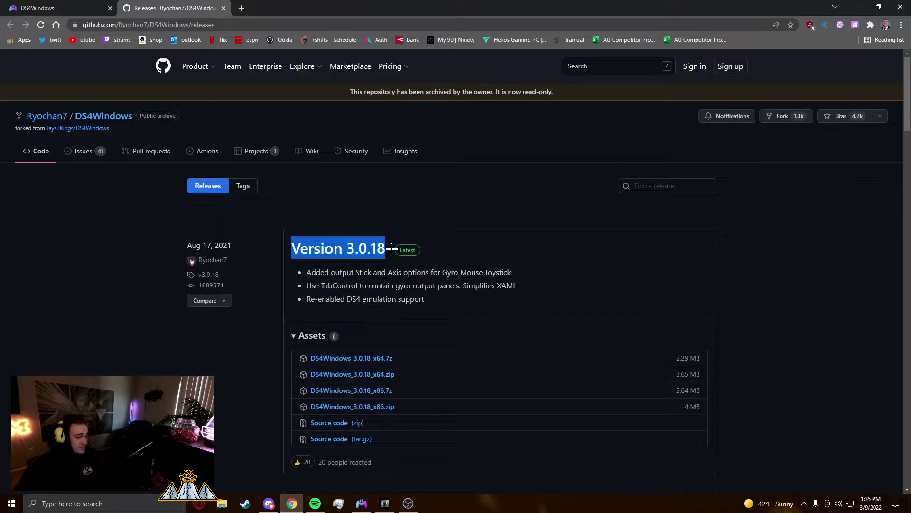
pyautogui.click(431, 244)
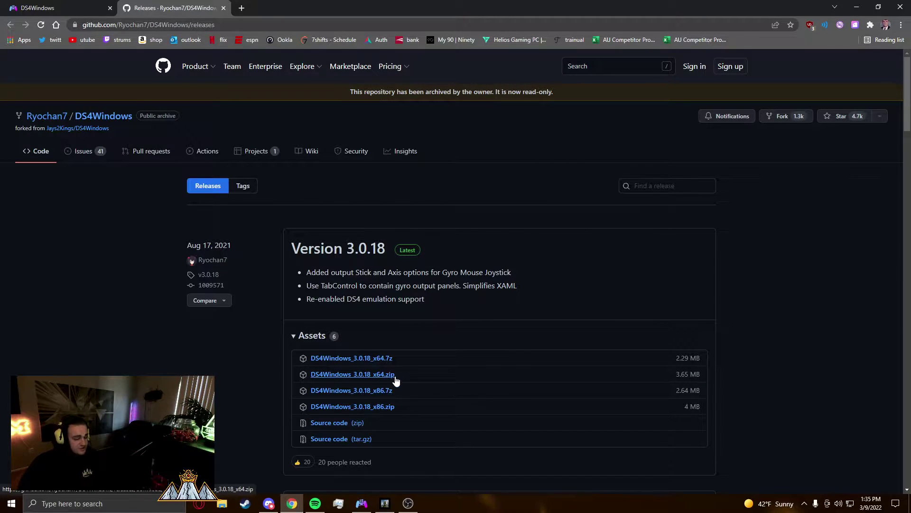
pyautogui.moveTo(399, 376); pyautogui.dragTo(362, 364)
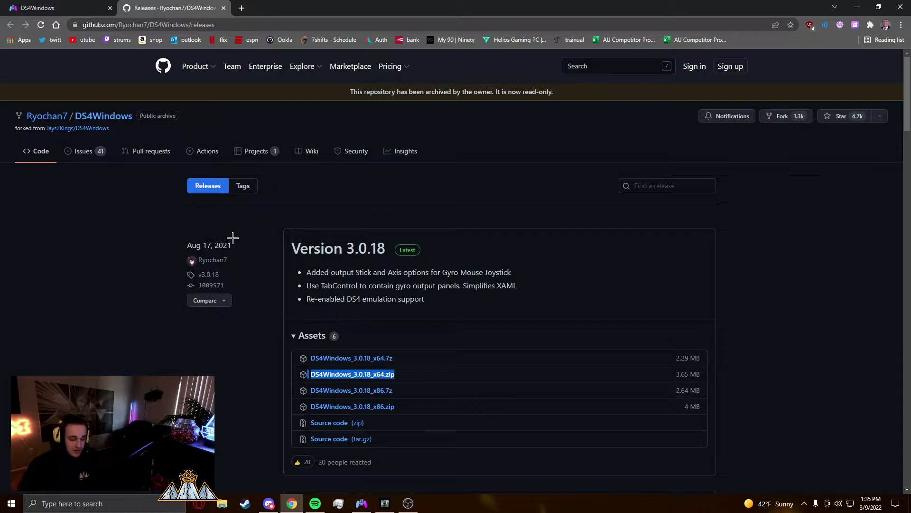
# - Bring DS4Windows forward, nudge its window down-left, and display the Default and SCUF1 profiles
pyautogui.click(362, 504)
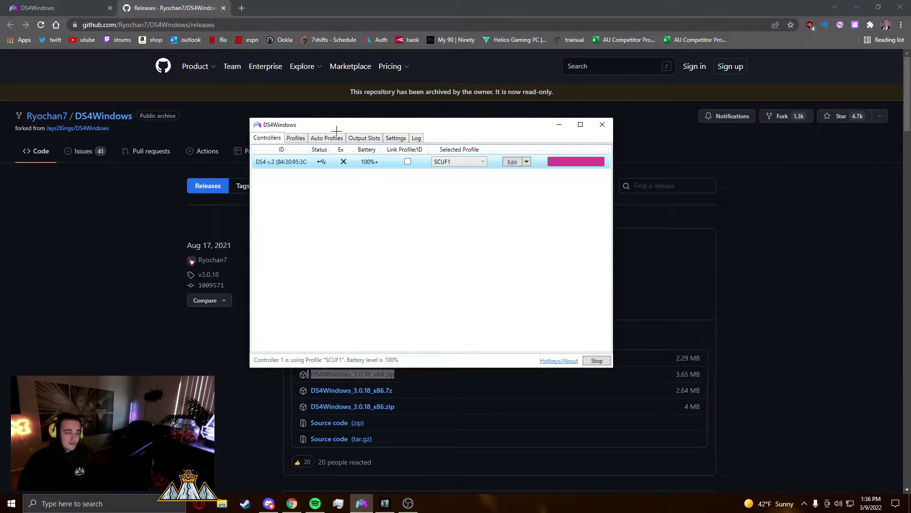
pyautogui.moveTo(342, 125); pyautogui.dragTo(325, 134)
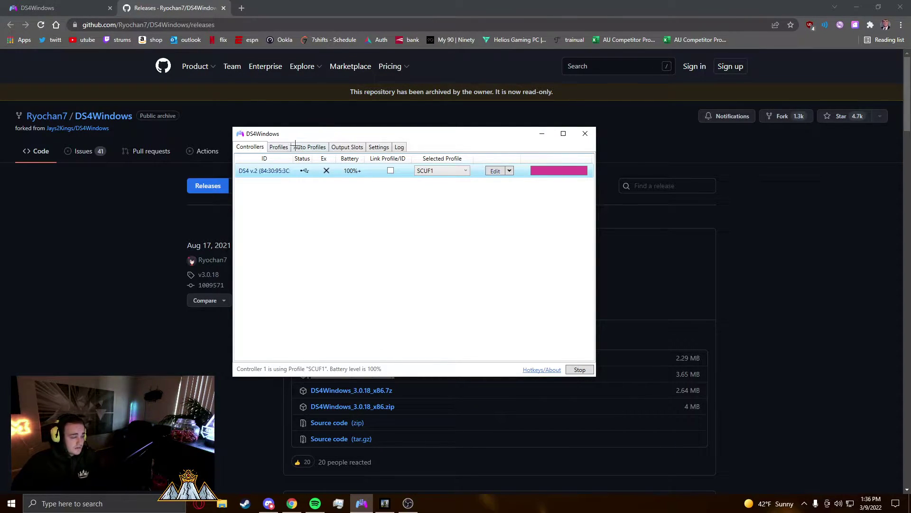
pyautogui.click(376, 148)
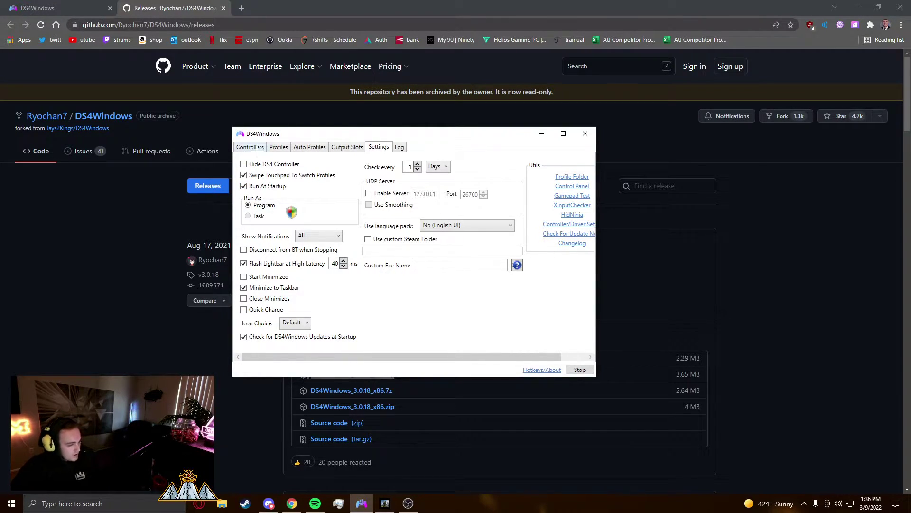
pyautogui.click(279, 148)
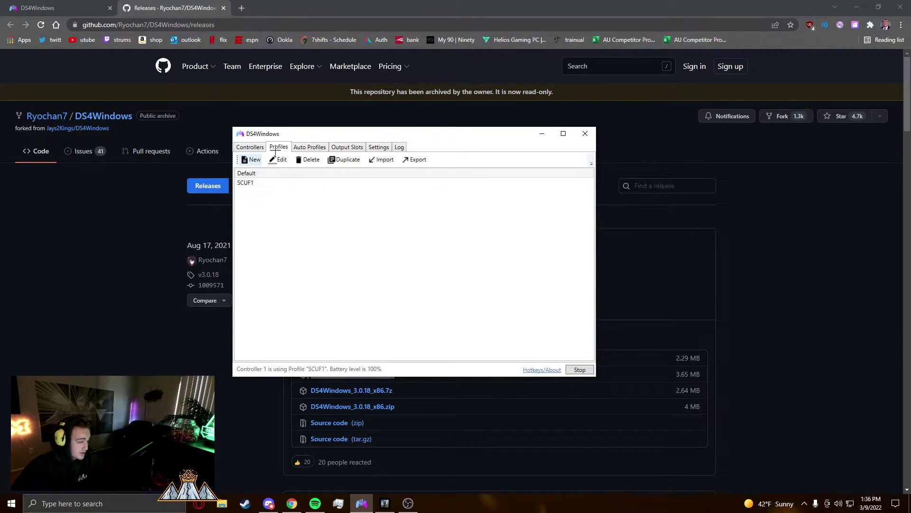
# - Create a new profile from the Gamepad preset, giving sticks Controls output with a 0.08 dead zone
pyautogui.click(253, 160)
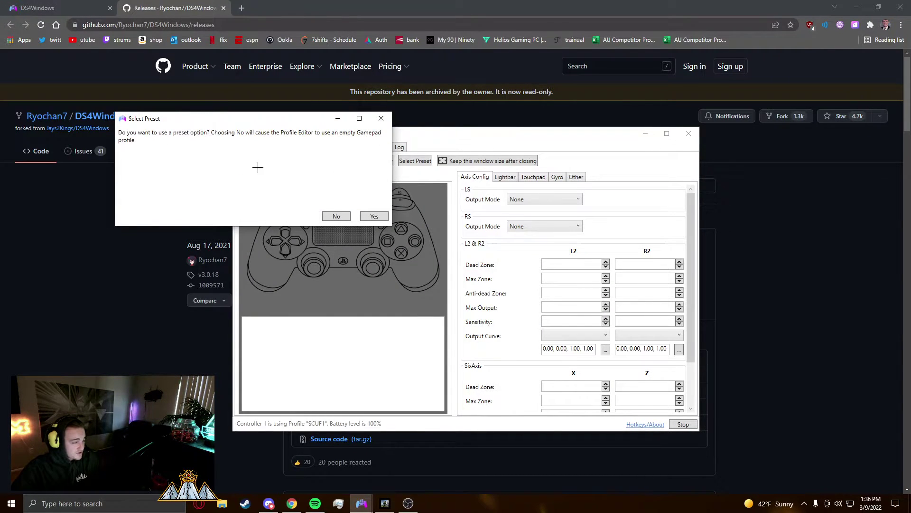
pyautogui.click(373, 216)
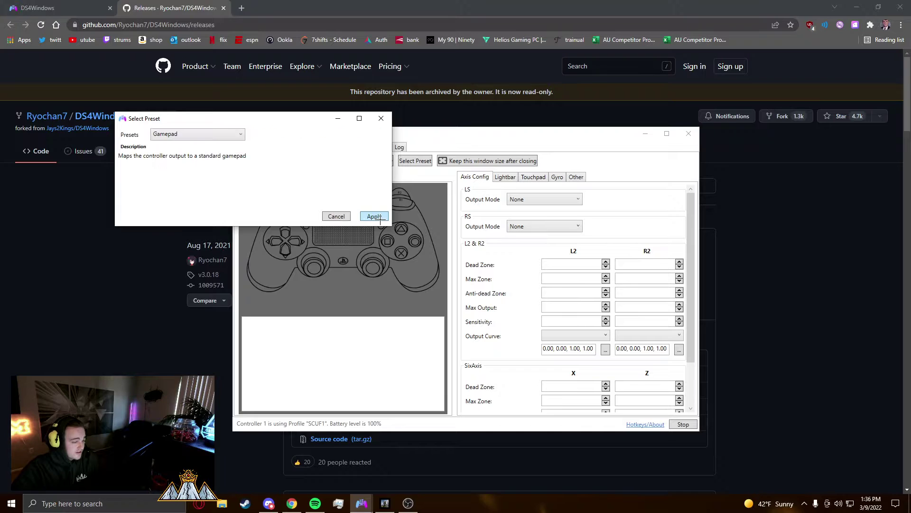
pyautogui.click(190, 134)
pyautogui.click(186, 143)
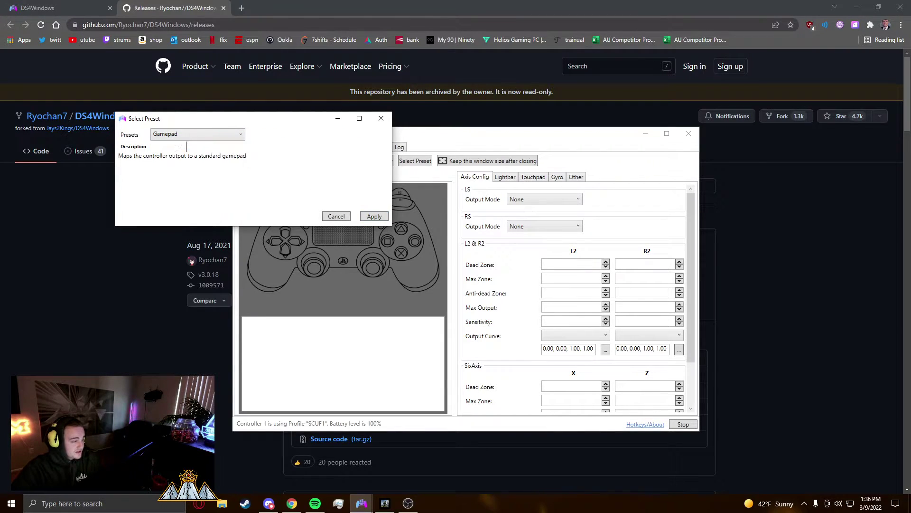
pyautogui.click(375, 216)
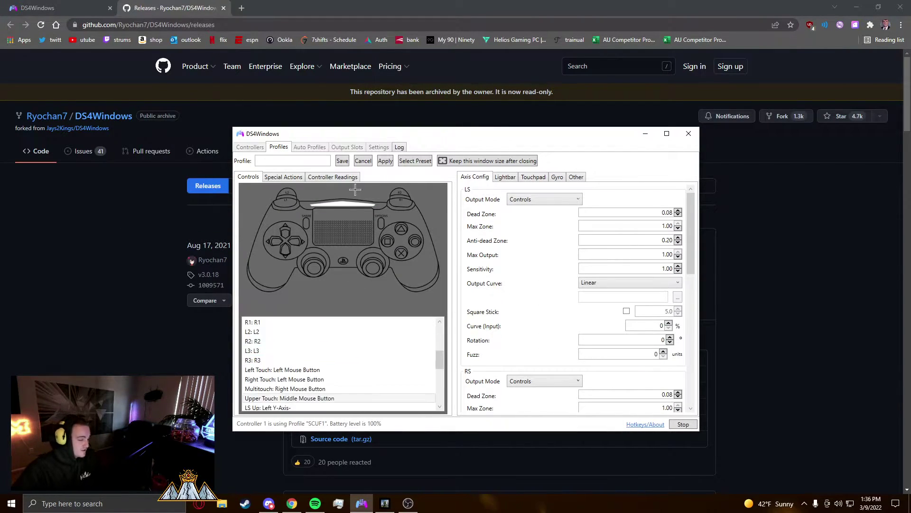
pyautogui.moveTo(530, 132); pyautogui.dragTo(496, 124)
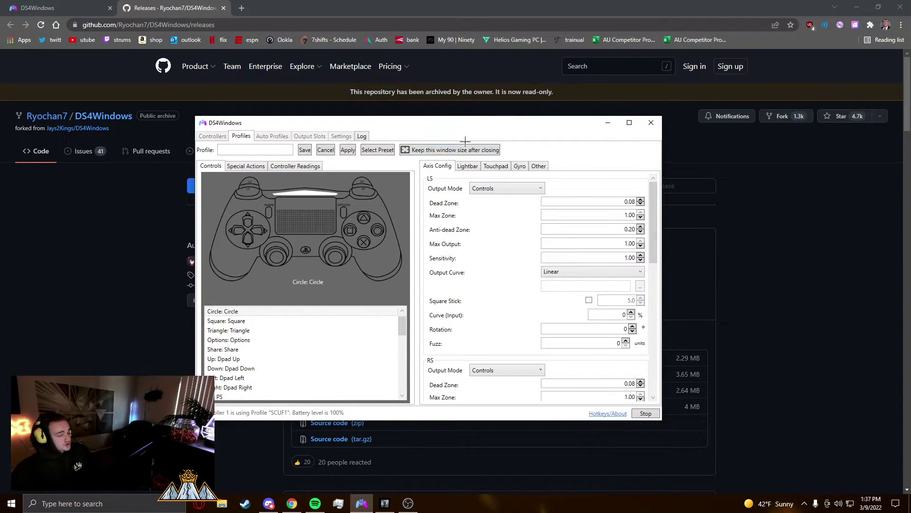
# - On the Other tab, set Emulated Controller to DualShock 4 and BT Poll Rate to 1000 Hz (1 ms)
pyautogui.click(539, 165)
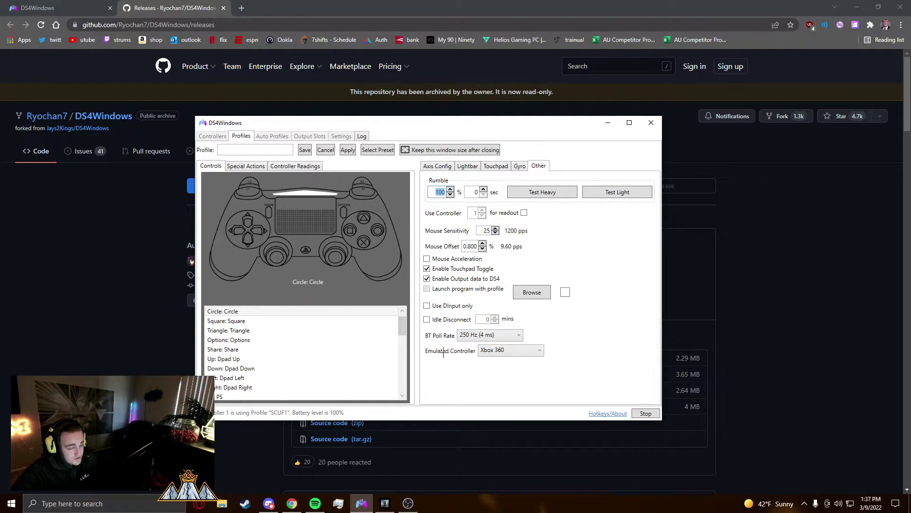
pyautogui.click(486, 354)
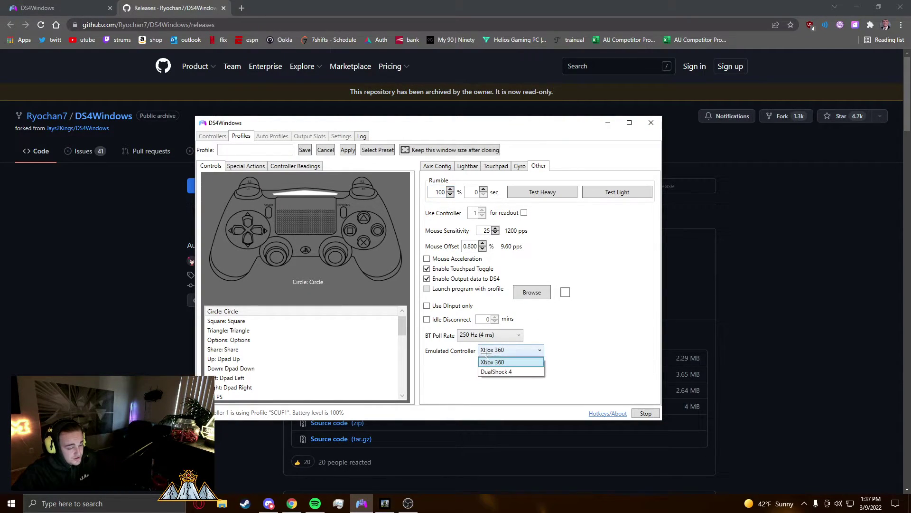
pyautogui.click(510, 371)
pyautogui.click(494, 336)
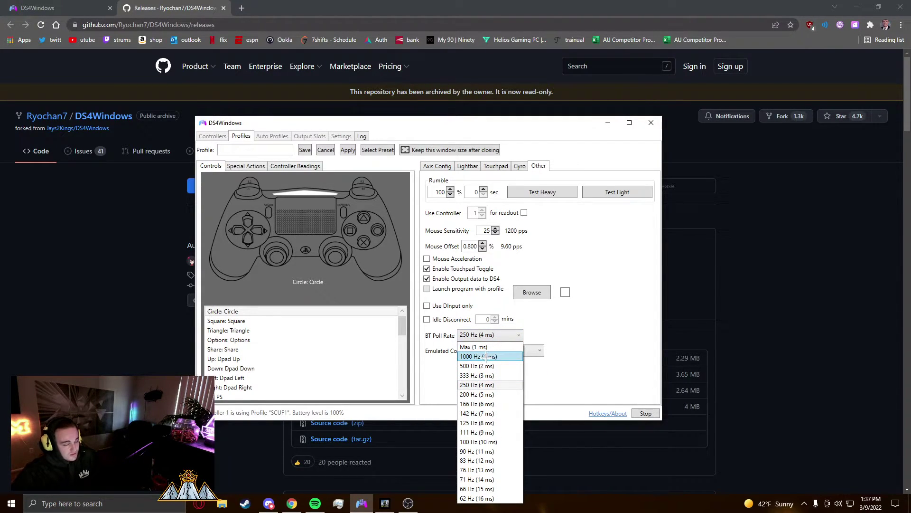
pyautogui.click(486, 356)
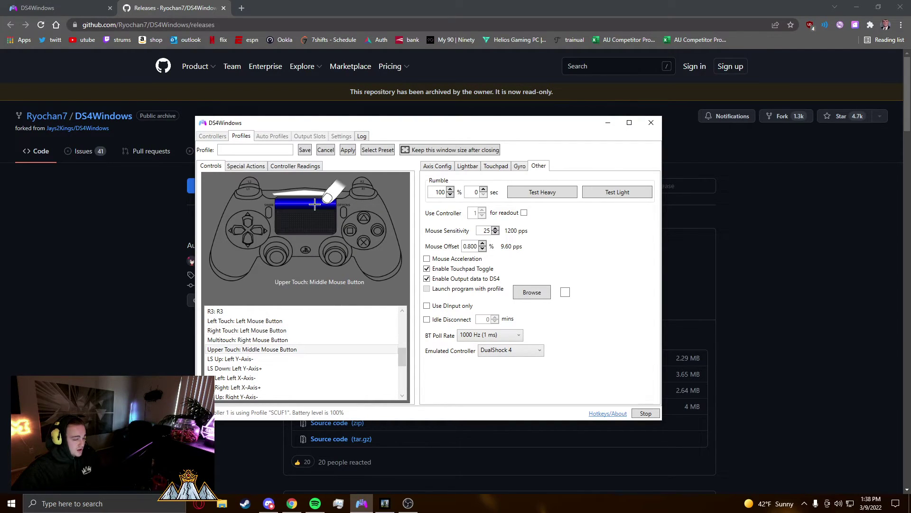
# - Bind Left Touch and Multitouch to Touchpad Click, rechecking the Multitouch binding
pyautogui.scroll(1, 270, 351)
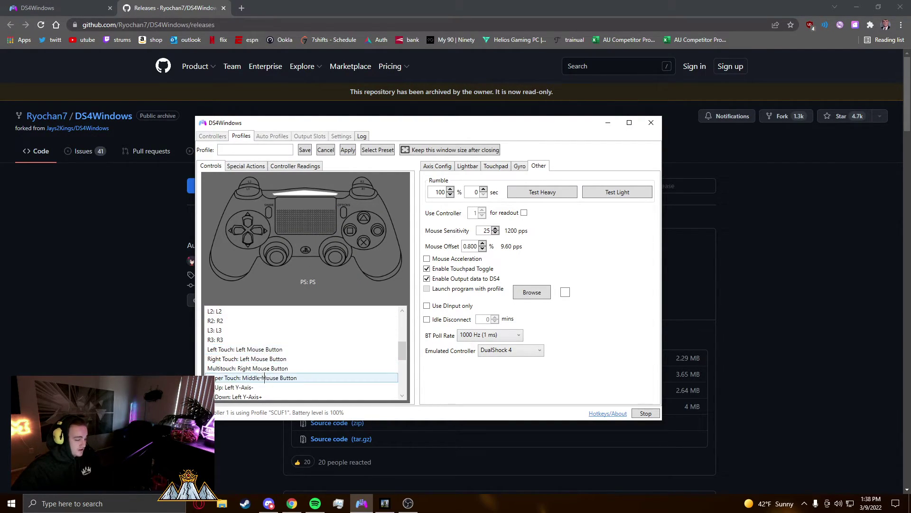
pyautogui.click(271, 349)
pyautogui.scroll(-1, 271, 349)
pyautogui.doubleClick(270, 329)
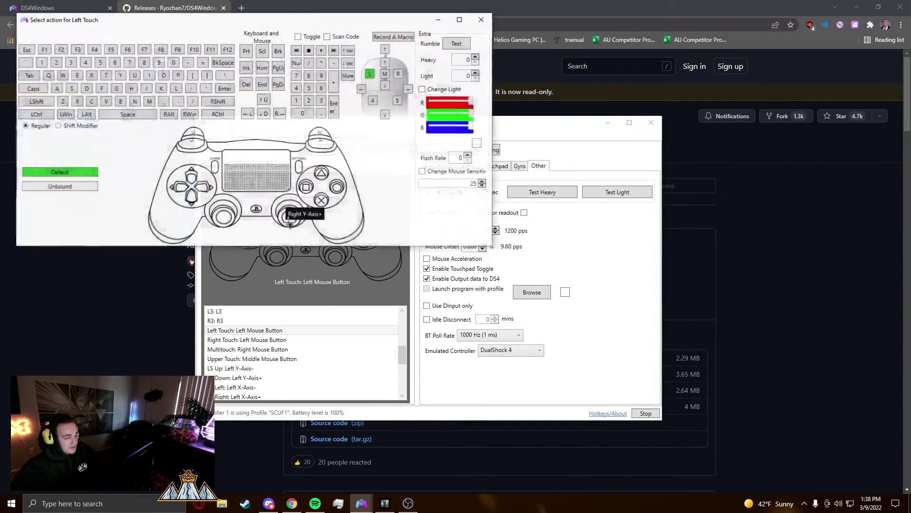
pyautogui.click(256, 170)
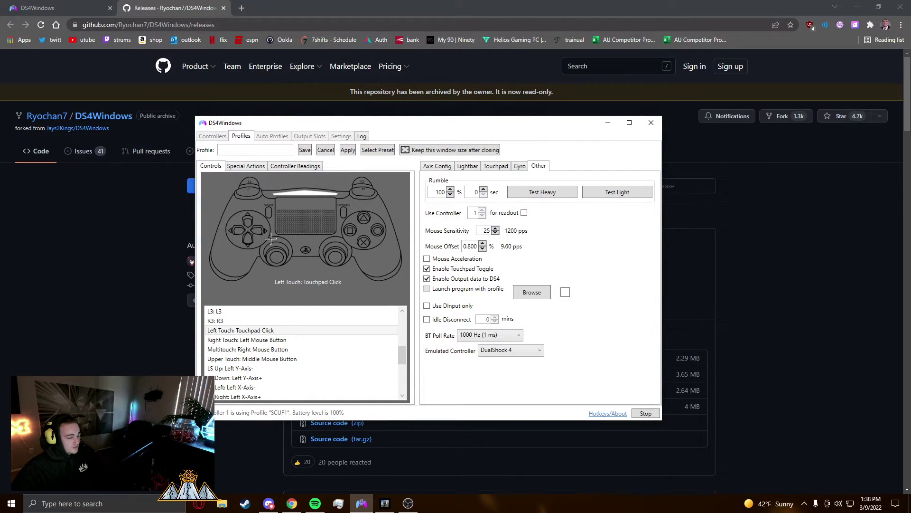
pyautogui.doubleClick(273, 349)
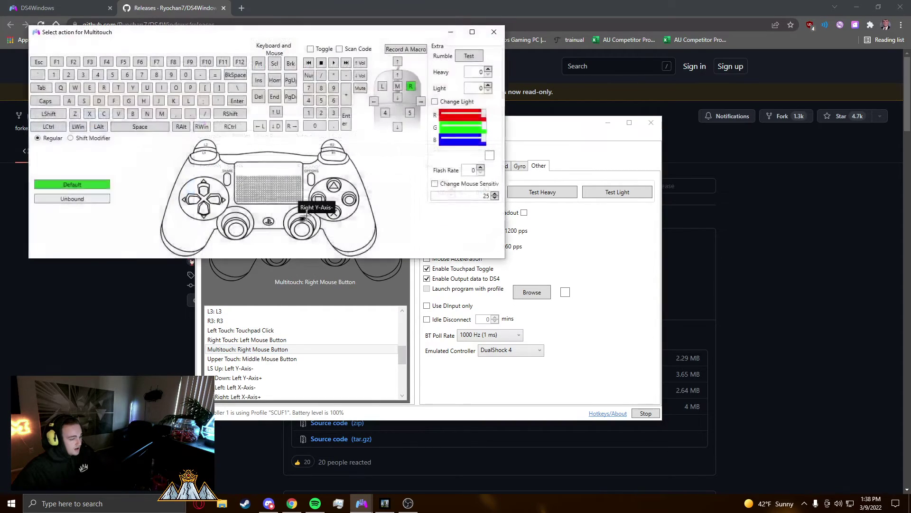
pyautogui.click(285, 200)
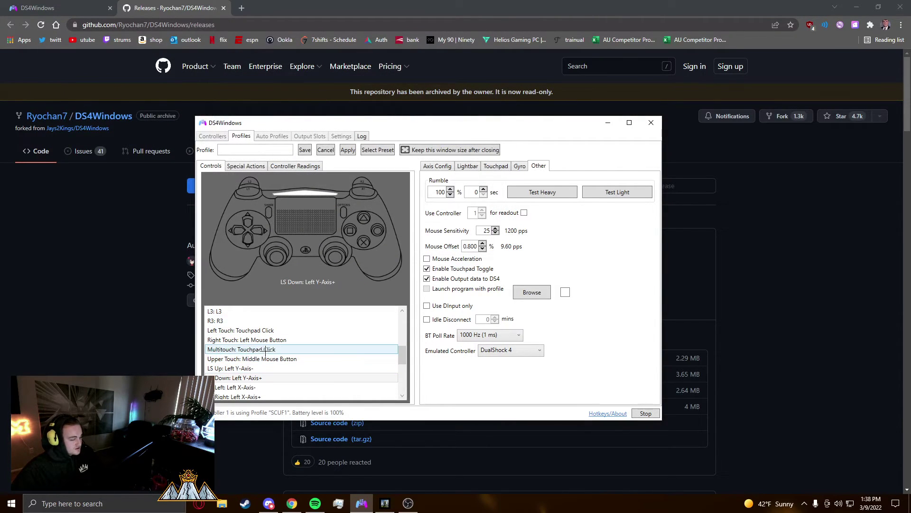
pyautogui.scroll(1, 265, 361)
pyautogui.doubleClick(265, 386)
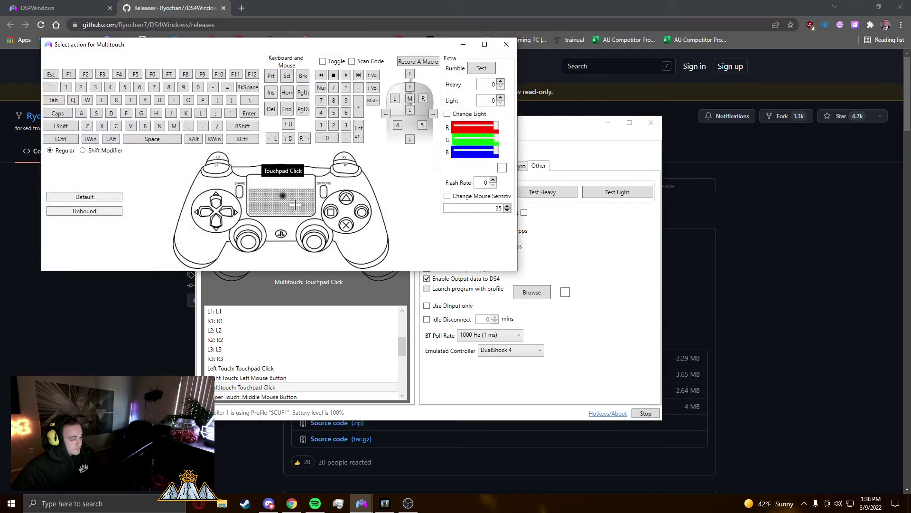
pyautogui.click(295, 204)
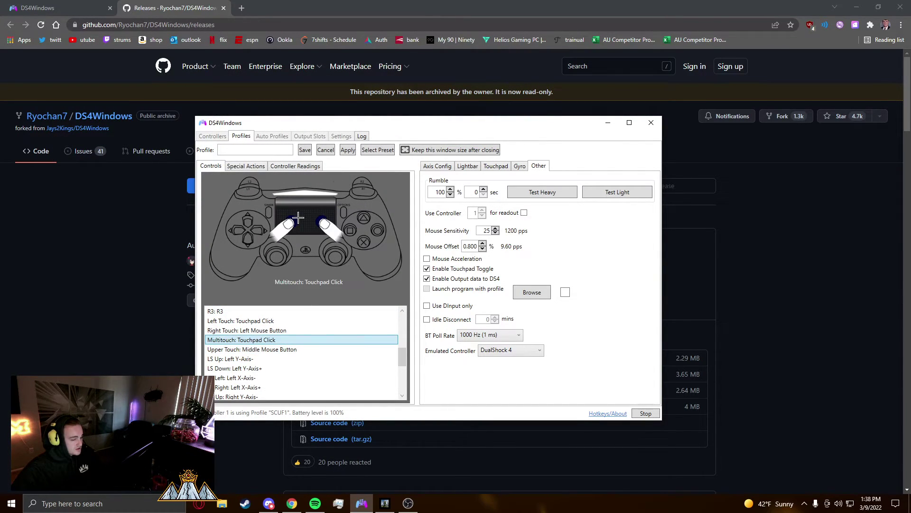
# - Bind Upper Touch and Right Touch to Touchpad Click as well
pyautogui.click(309, 202)
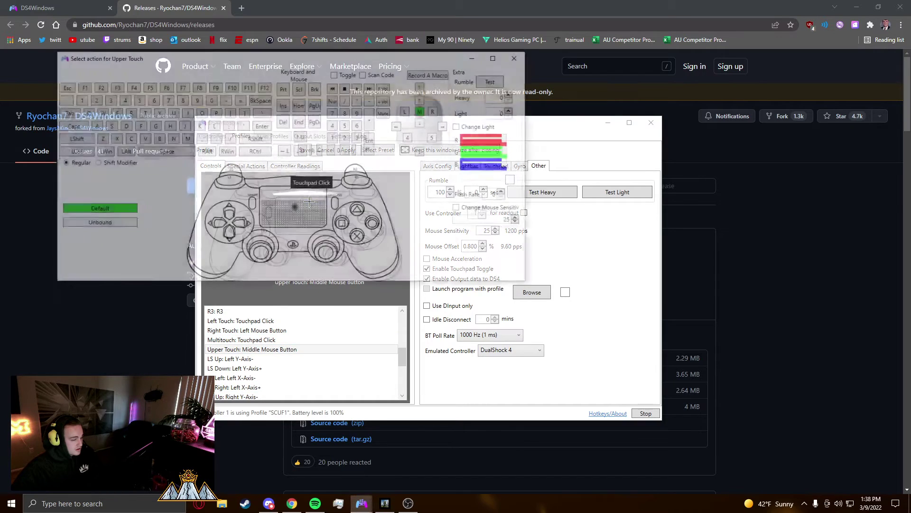
pyautogui.click(302, 203)
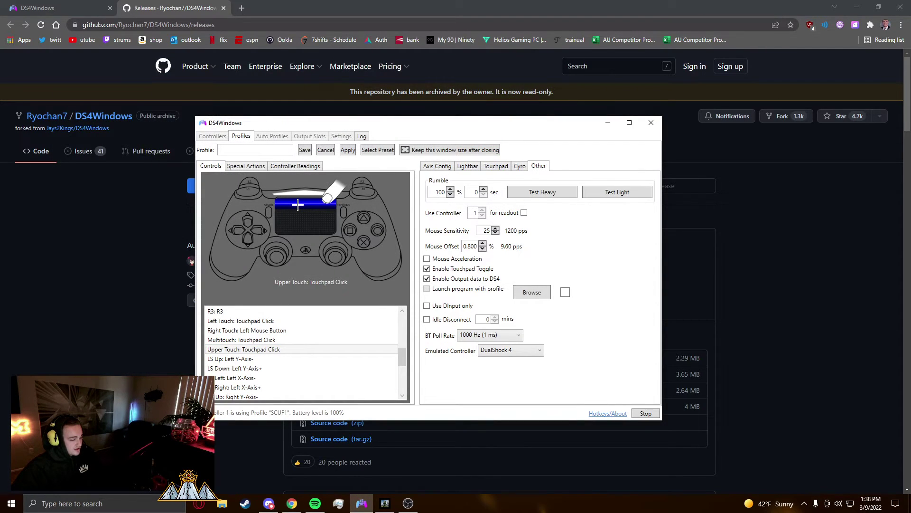
pyautogui.click(325, 223)
pyautogui.click(316, 203)
pyautogui.scroll(-1, 285, 370)
pyautogui.scroll(-1, 275, 349)
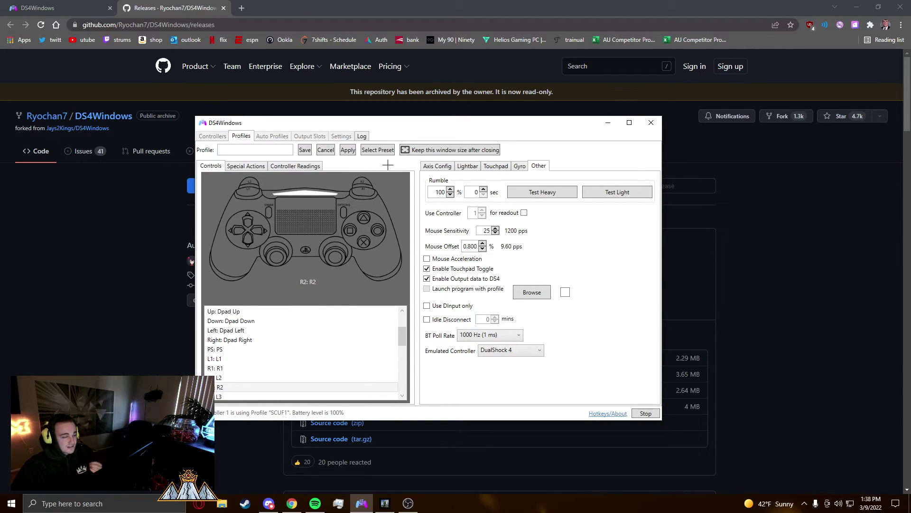
# - Look over the Special Actions and Controller Readings tabs, then return to the button mappings
pyautogui.click(249, 166)
pyautogui.click(287, 166)
pyautogui.click(213, 166)
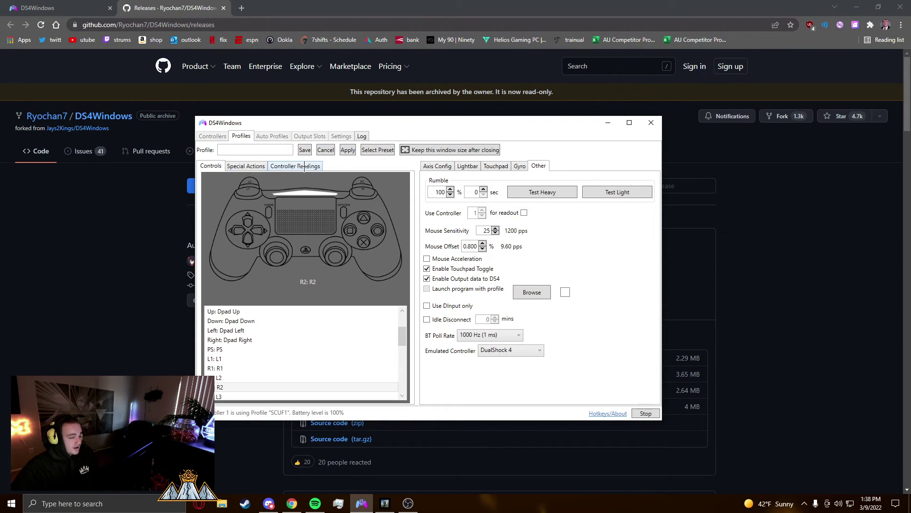
pyautogui.scroll(-7, 295, 356)
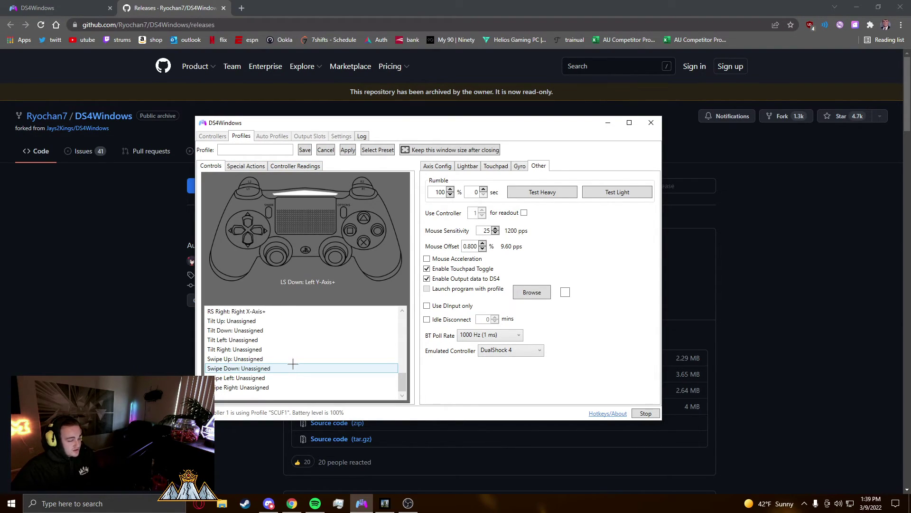
pyautogui.scroll(4, 295, 363)
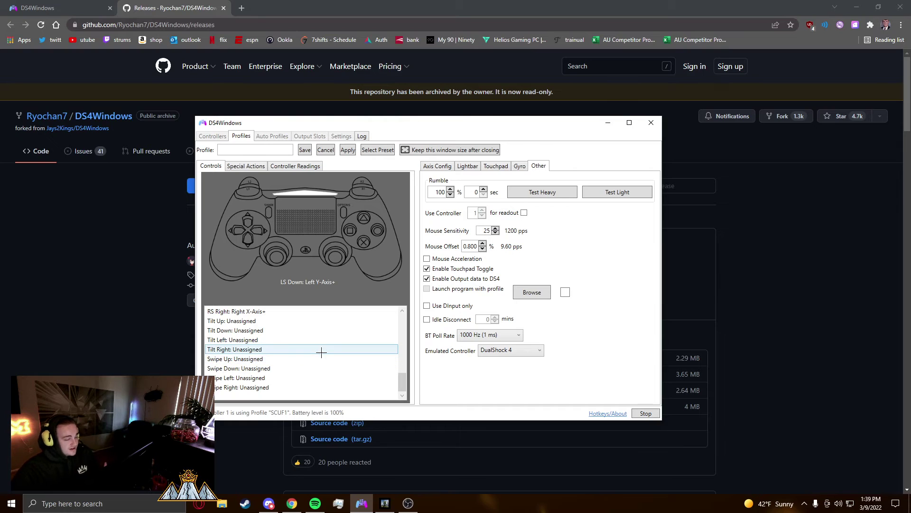
# - Check the Axis Config and Lightbar tabs, ending on Touchpad settings: Mouse mode, Slide 100
pyautogui.click(427, 165)
pyautogui.click(467, 165)
pyautogui.click(485, 166)
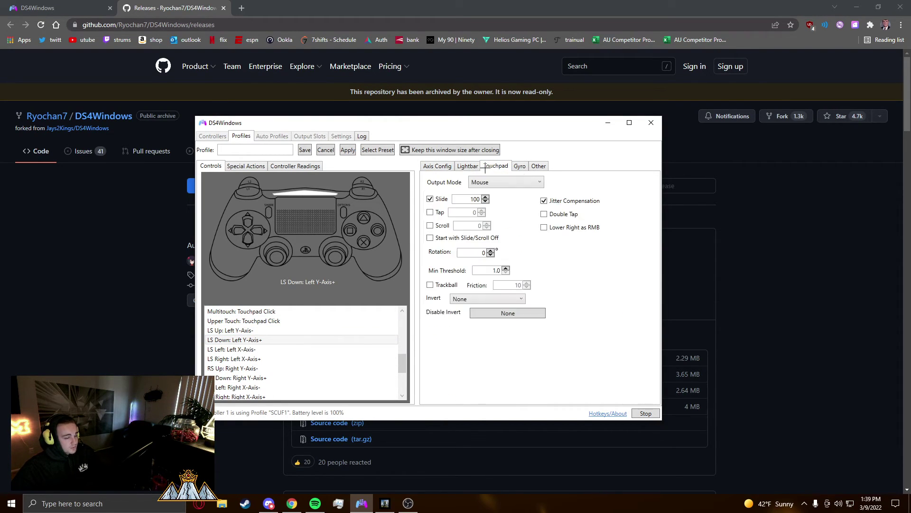
pyautogui.click(436, 164)
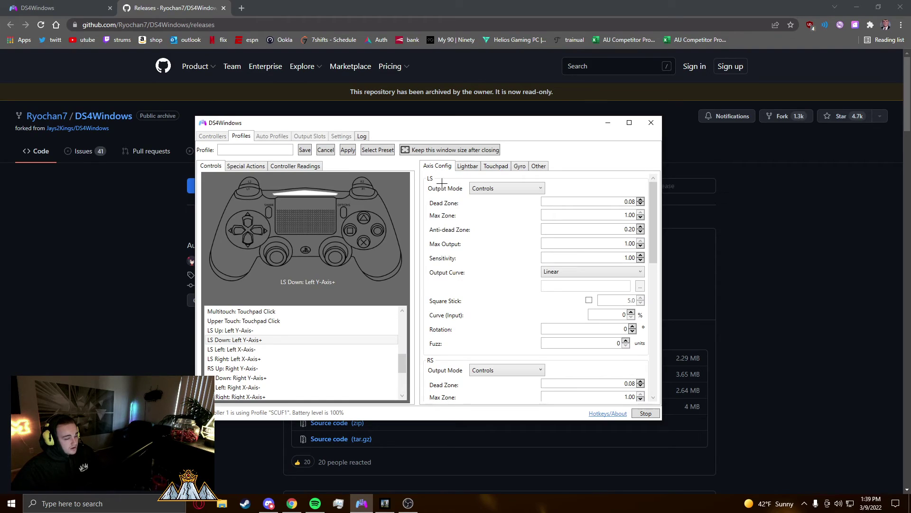
pyautogui.click(467, 165)
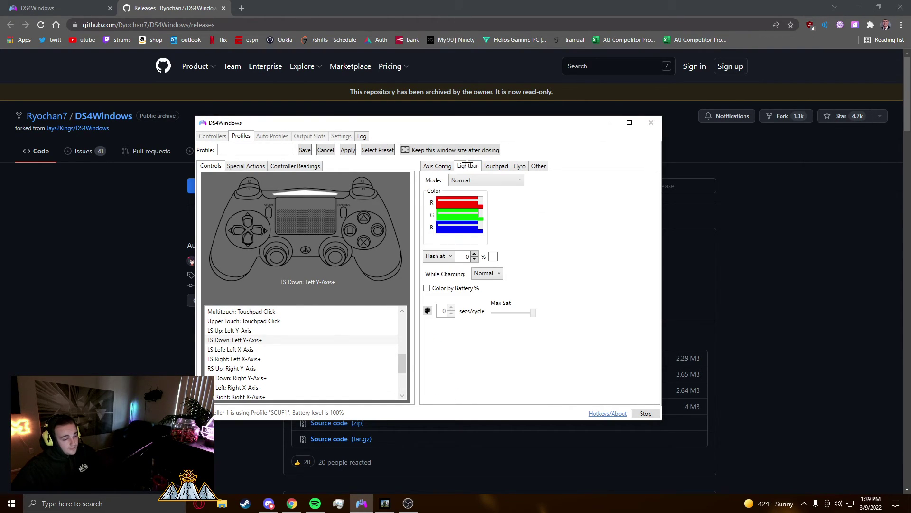
pyautogui.click(498, 165)
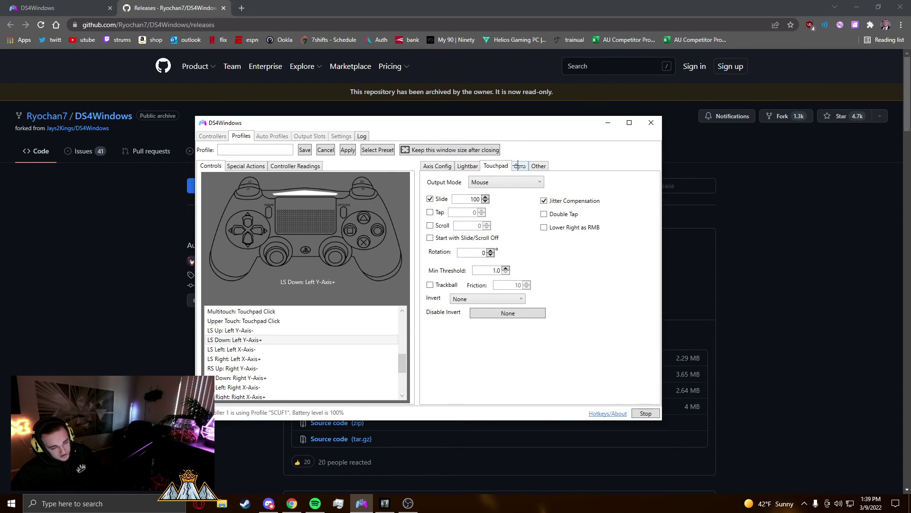